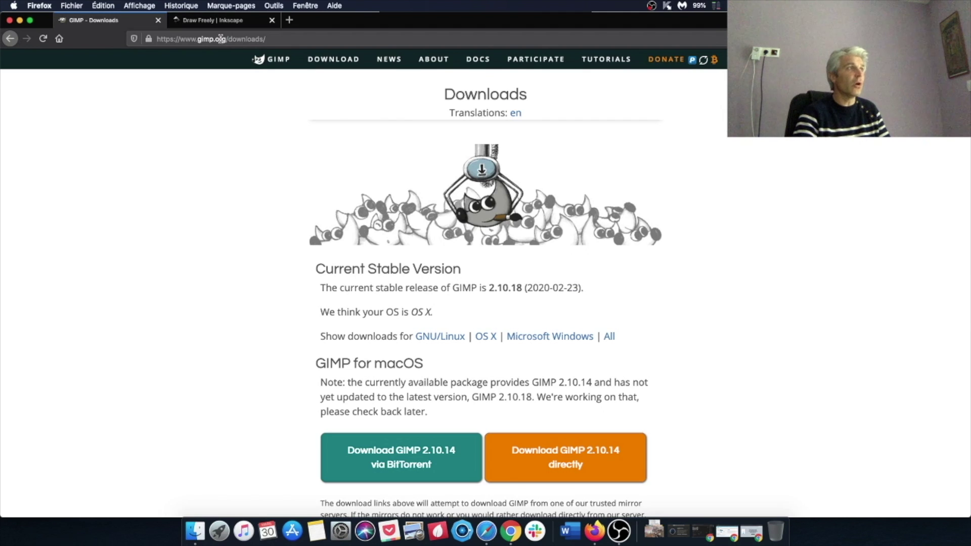
Step: Start the direct download of GIMP 2.10.14 for macOS from the GIMP downloads page
{"action": "left_click", "coordinate": [219, 21]}
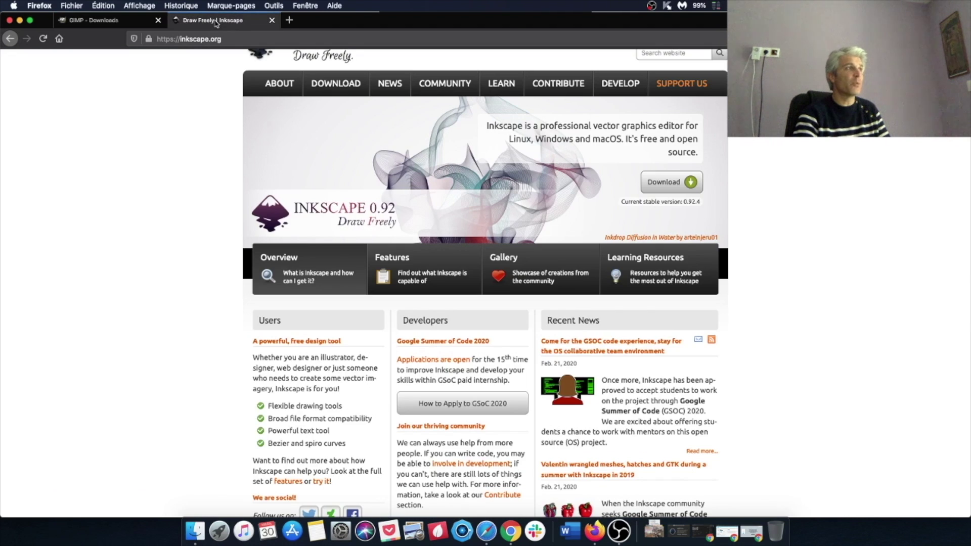
{"action": "left_click", "coordinate": [116, 26]}
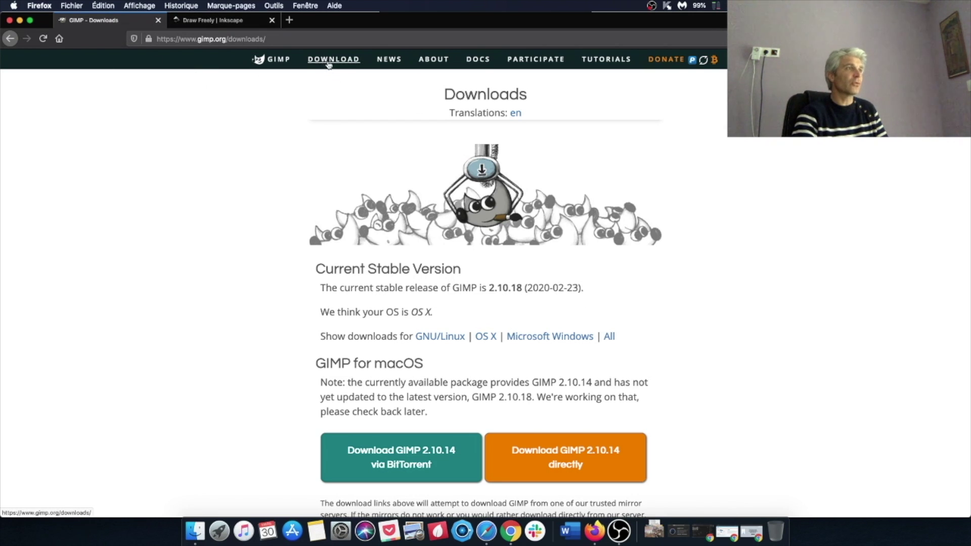
{"action": "scroll", "coordinate": [632, 329], "scroll_direction": "down", "scroll_amount": 5}
{"action": "left_click", "coordinate": [568, 274]}
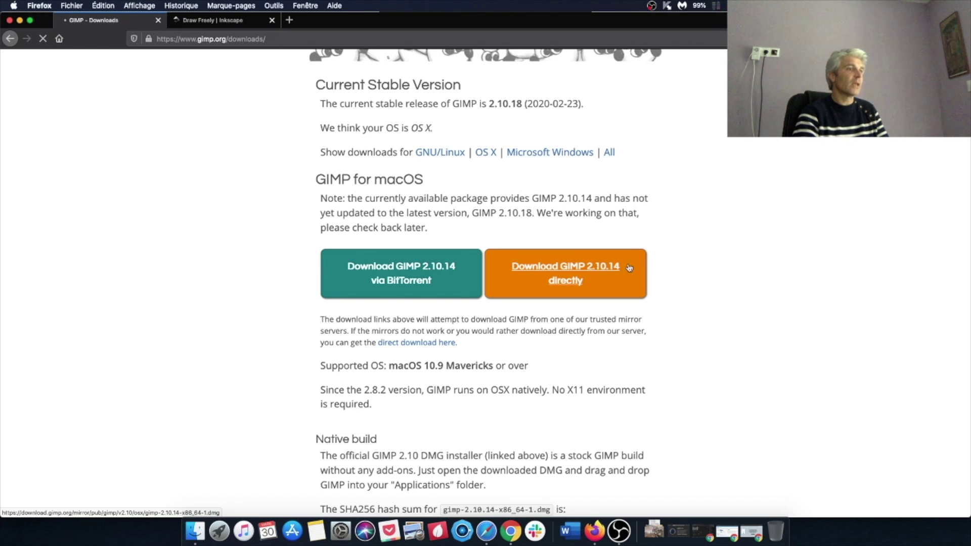
Step: On the Inkscape site, open the upcoming version 1.0 release and list its downloads for all platforms
{"action": "left_click", "coordinate": [221, 24]}
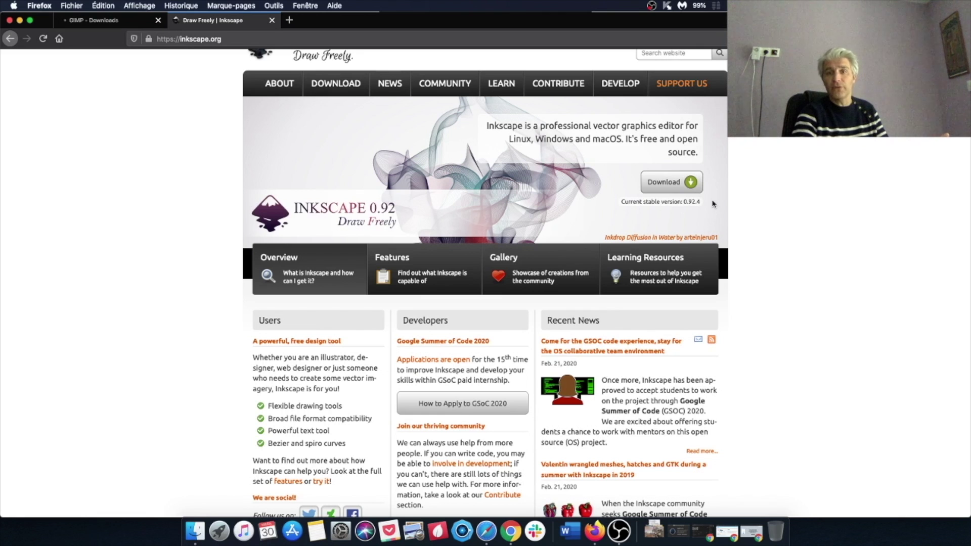
{"action": "mouse_move", "coordinate": [319, 83]}
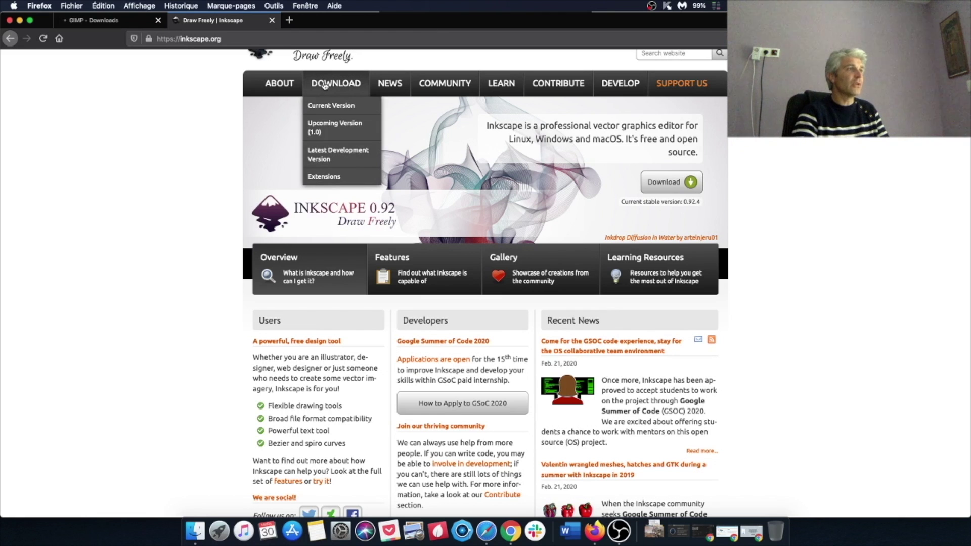
{"action": "left_click", "coordinate": [340, 127]}
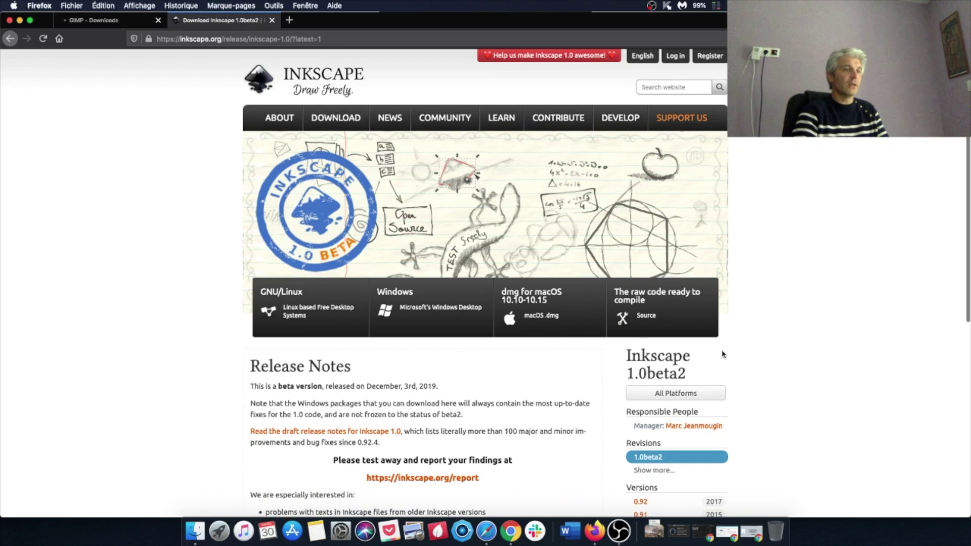
{"action": "left_click", "coordinate": [683, 396]}
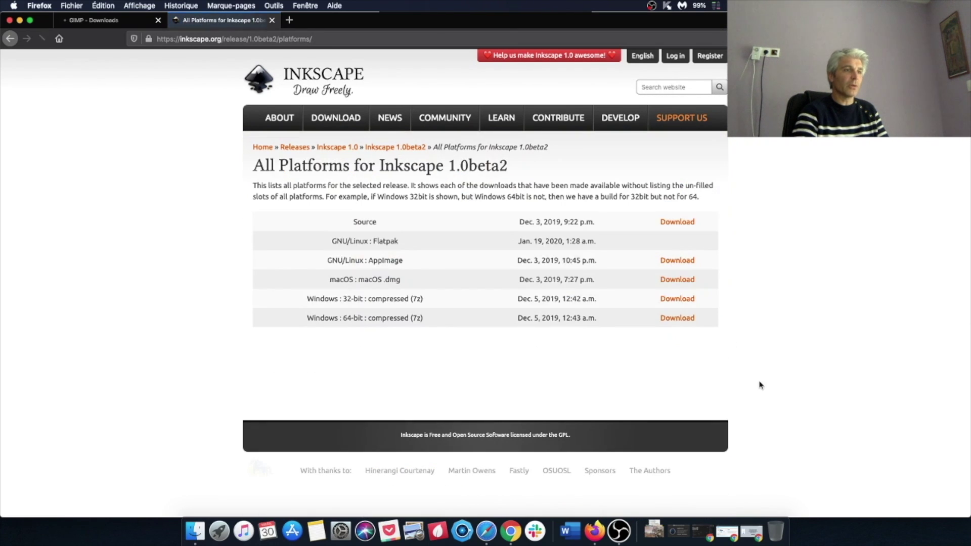
Step: Save the gimp-2.10.14-x86_64-1.dmg file, and download and save the macOS .dmg of Inkscape 1.0beta2
{"action": "left_click", "coordinate": [438, 290]}
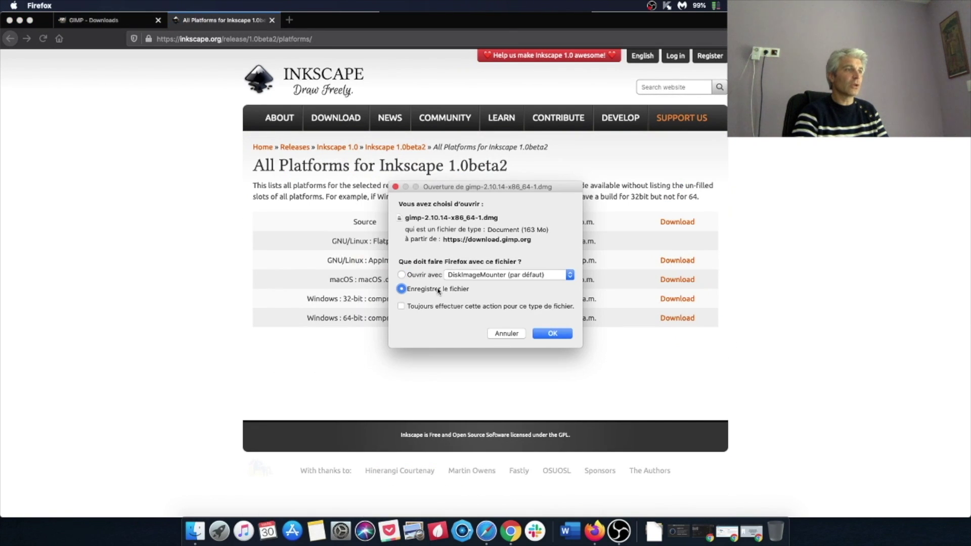
{"action": "left_click", "coordinate": [560, 337]}
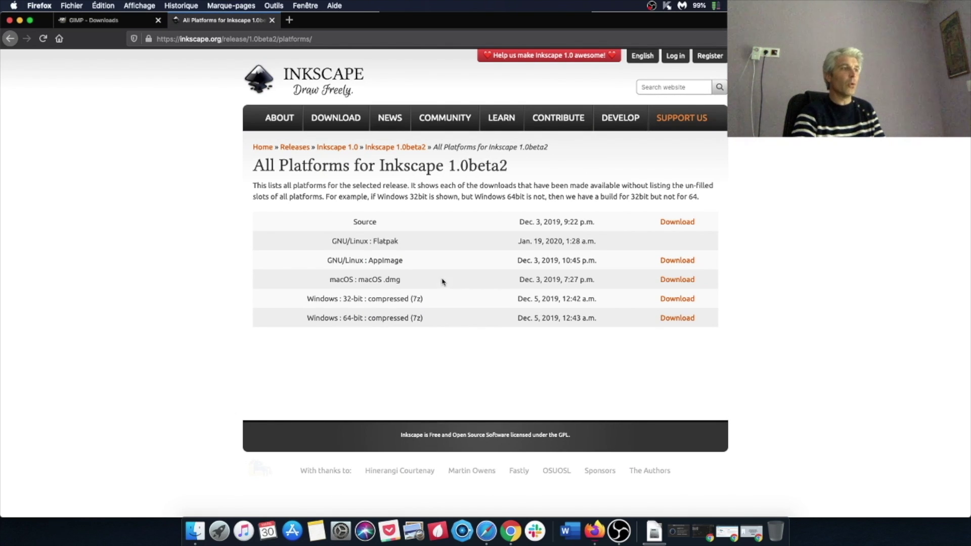
{"action": "left_click_drag", "start_coordinate": [332, 280], "coordinate": [732, 286]}
{"action": "left_click", "coordinate": [677, 280]}
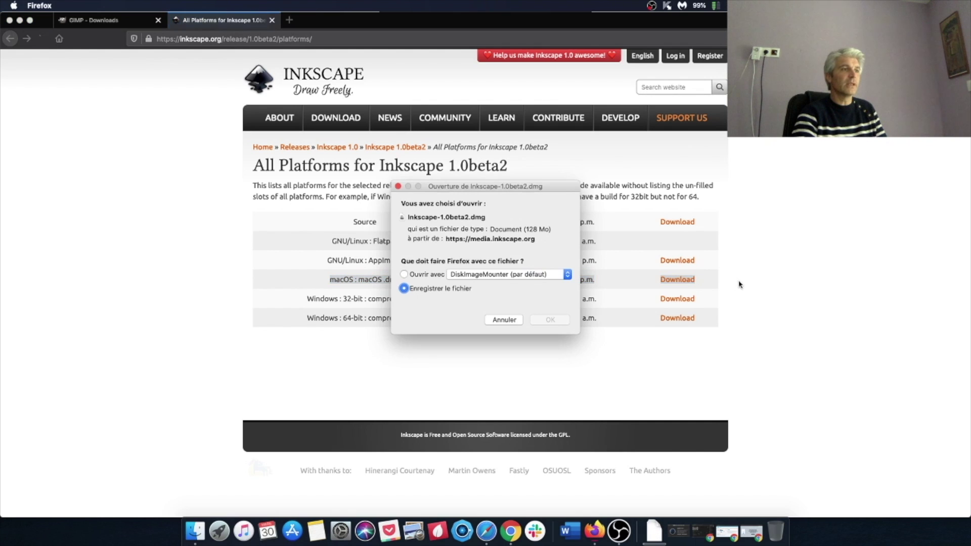
{"action": "left_click", "coordinate": [550, 320]}
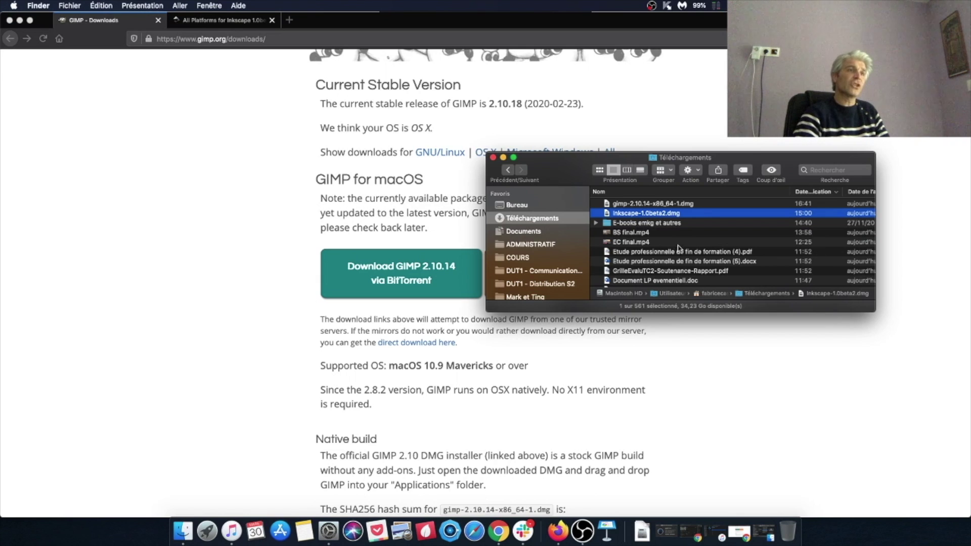
Step: Open the downloaded disk images gimp-2.10.14-x86_64-1.dmg and Inkscape-1.0beta2.dmg in the Téléchargements folder
{"action": "left_click", "coordinate": [631, 205]}
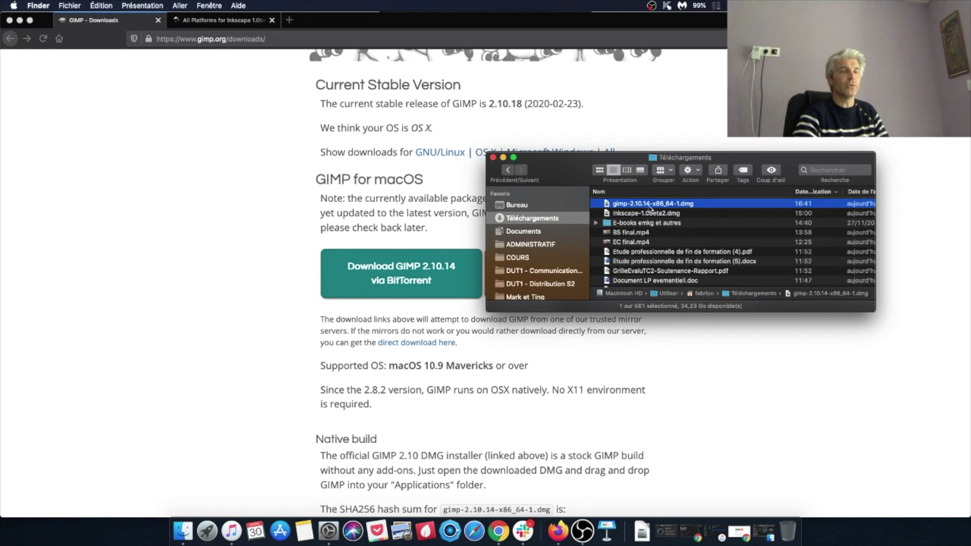
{"action": "double_click", "coordinate": [669, 205]}
{"action": "double_click", "coordinate": [663, 213]}
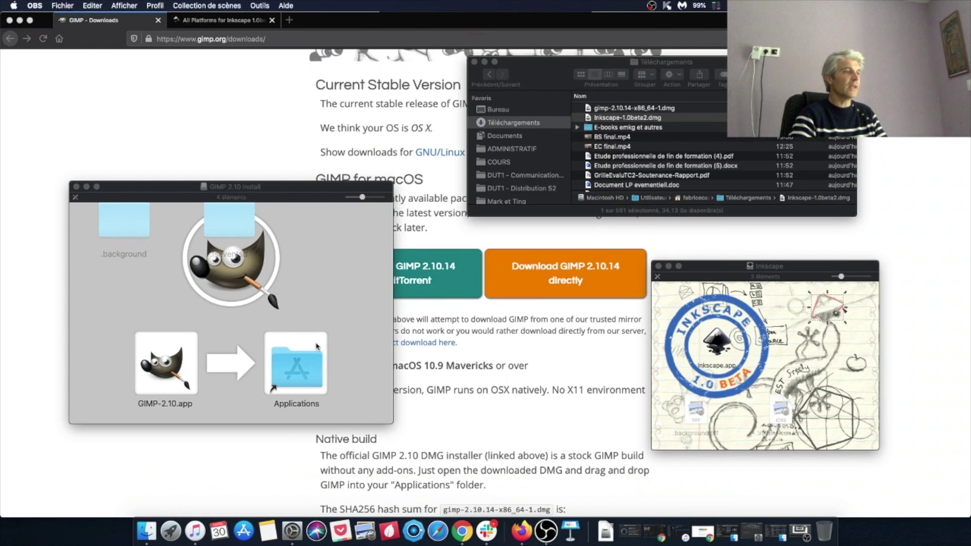
Step: Copy GIMP-2.10.app and Inkscape.app from their disk images into the Applications folder, keeping both copies of Inkscape
{"action": "left_click", "coordinate": [186, 349]}
{"action": "left_click_drag", "start_coordinate": [175, 362], "coordinate": [304, 373]}
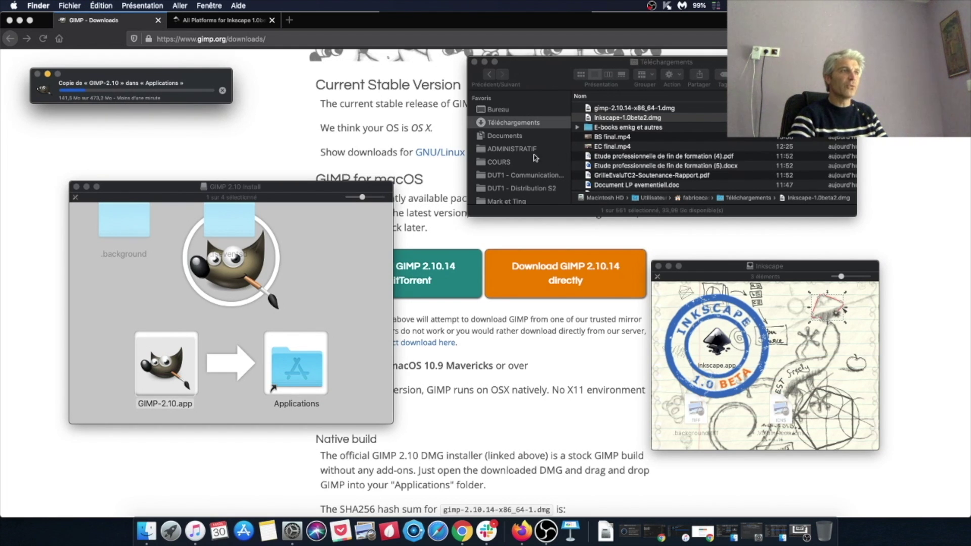
{"action": "scroll", "coordinate": [535, 163], "scroll_direction": "down", "scroll_amount": 5}
{"action": "left_click", "coordinate": [510, 177]}
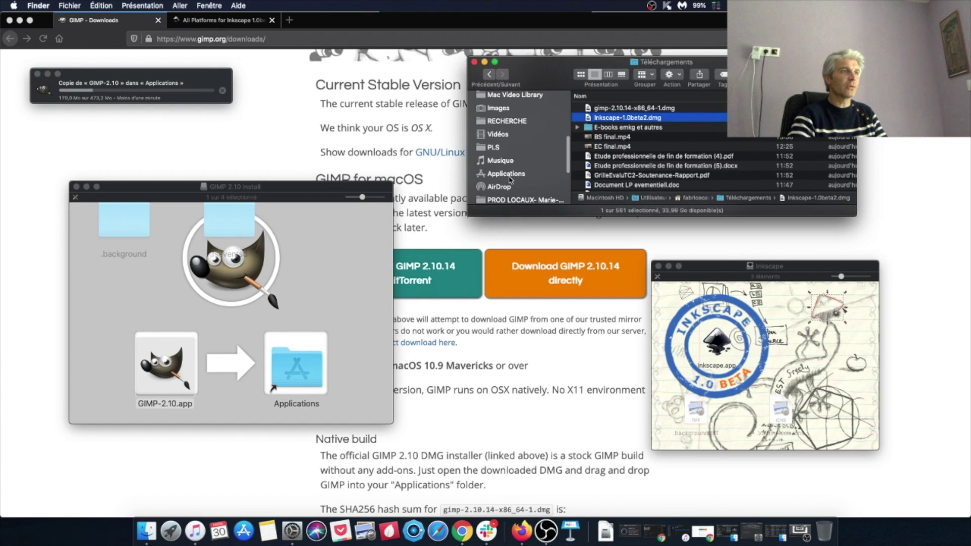
{"action": "left_click", "coordinate": [509, 174]}
{"action": "left_click_drag", "start_coordinate": [718, 344], "coordinate": [673, 146]}
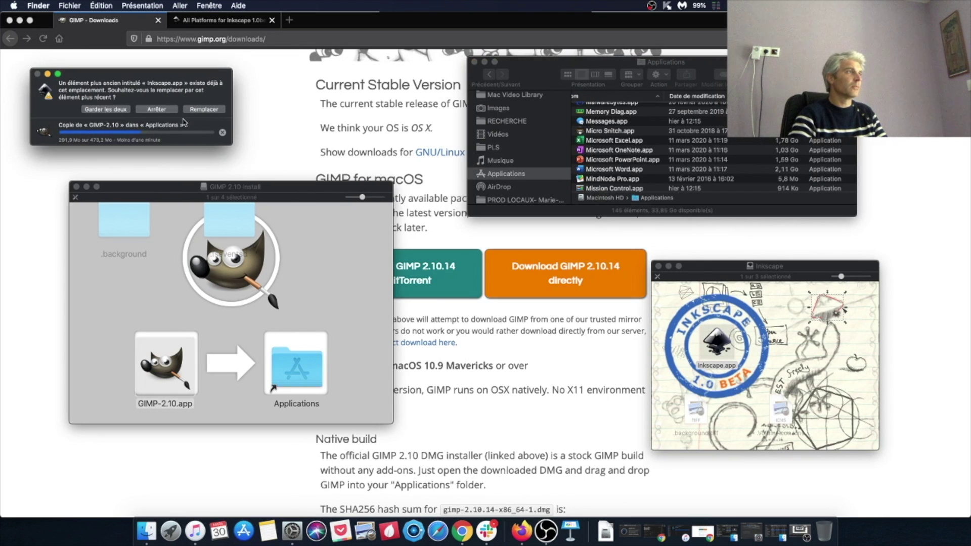
{"action": "left_click", "coordinate": [109, 109]}
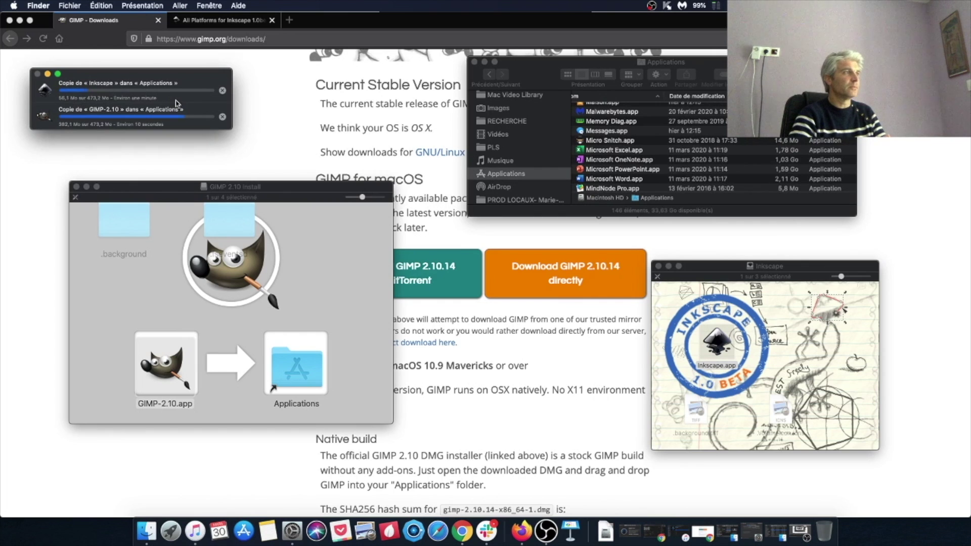
Step: Launch GIMP-2.10.app from the Applications folder
{"action": "scroll", "coordinate": [609, 141], "scroll_direction": "up", "scroll_amount": 5}
{"action": "left_click", "coordinate": [609, 125]}
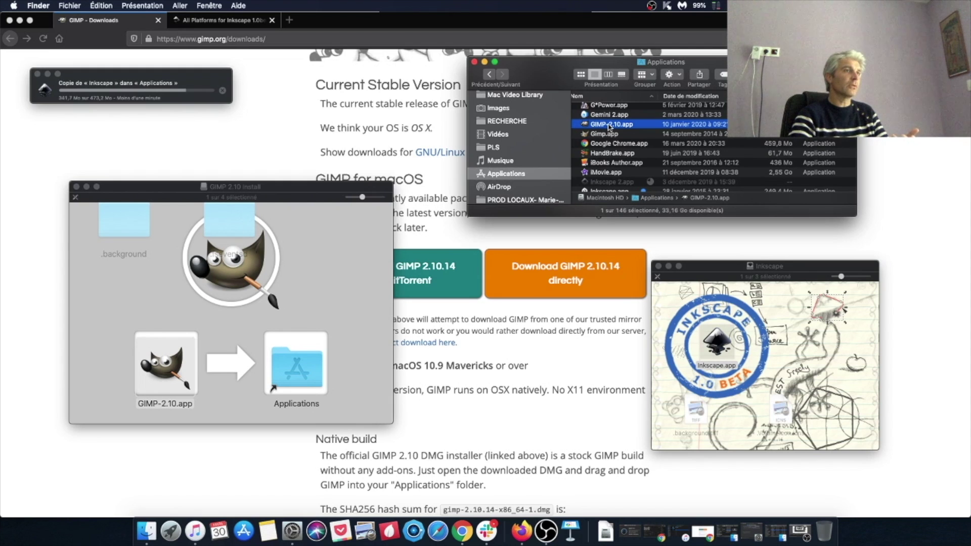
{"action": "double_click", "coordinate": [609, 125]}
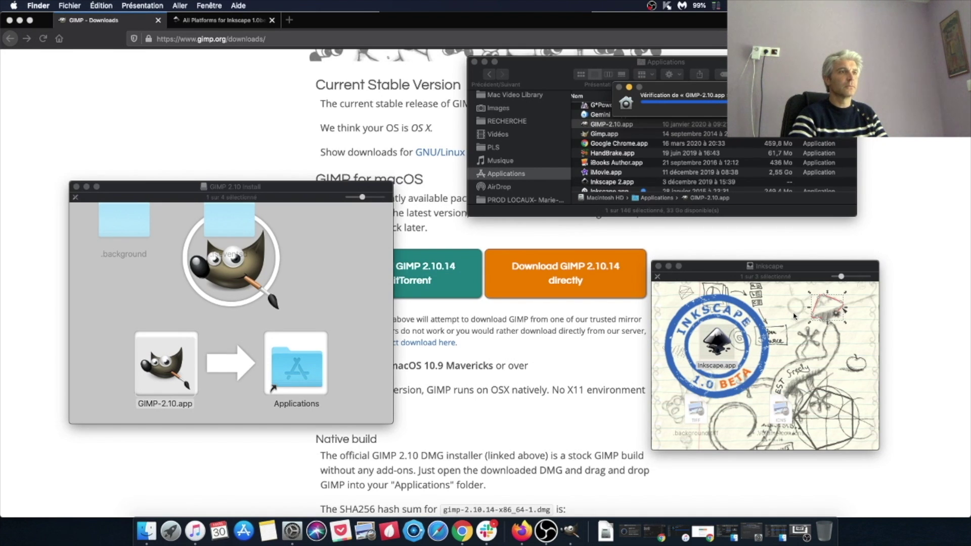
Step: Launch Inkscape 2.app from the Applications folder and allow both GIMP-2.10.app and Inkscape 2.app to open as internet downloads
{"action": "left_click", "coordinate": [617, 184]}
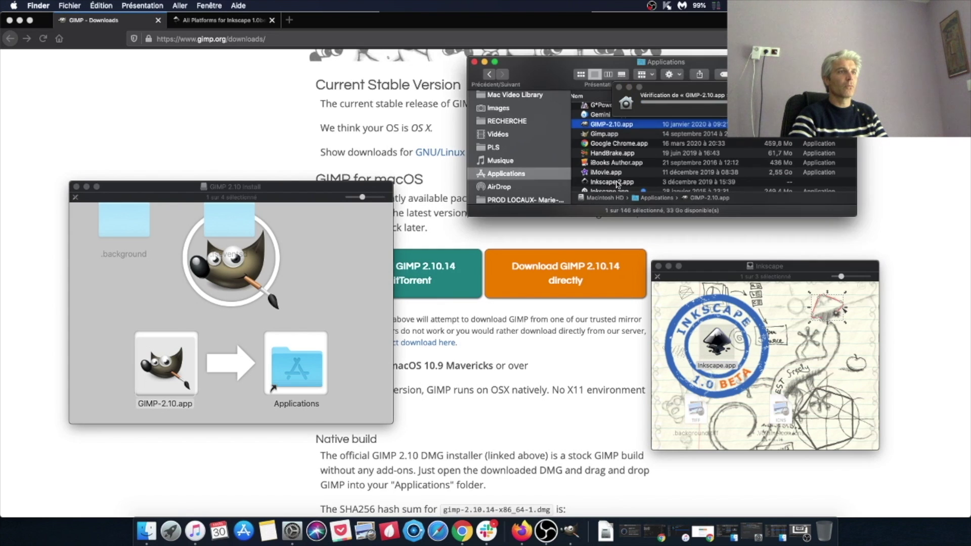
{"action": "left_click", "coordinate": [617, 184]}
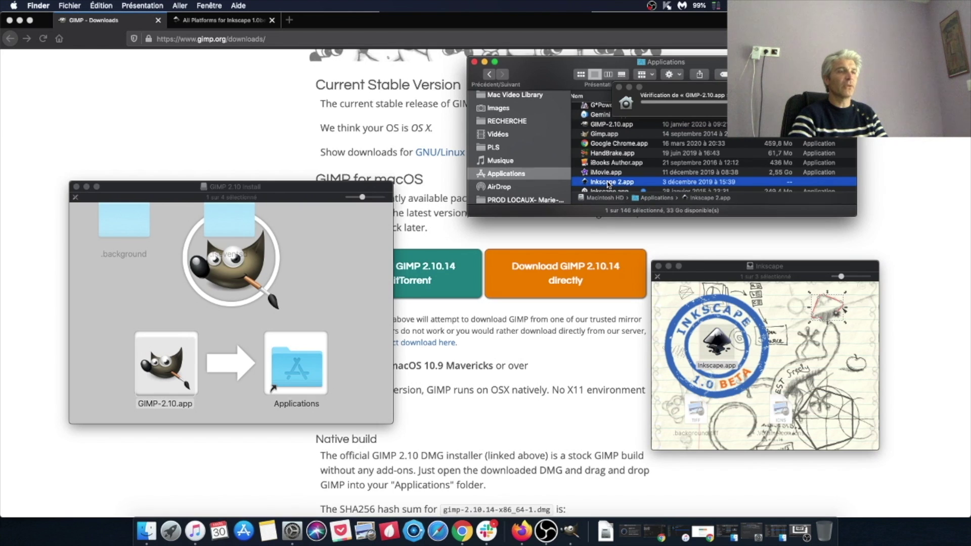
{"action": "double_click", "coordinate": [609, 184]}
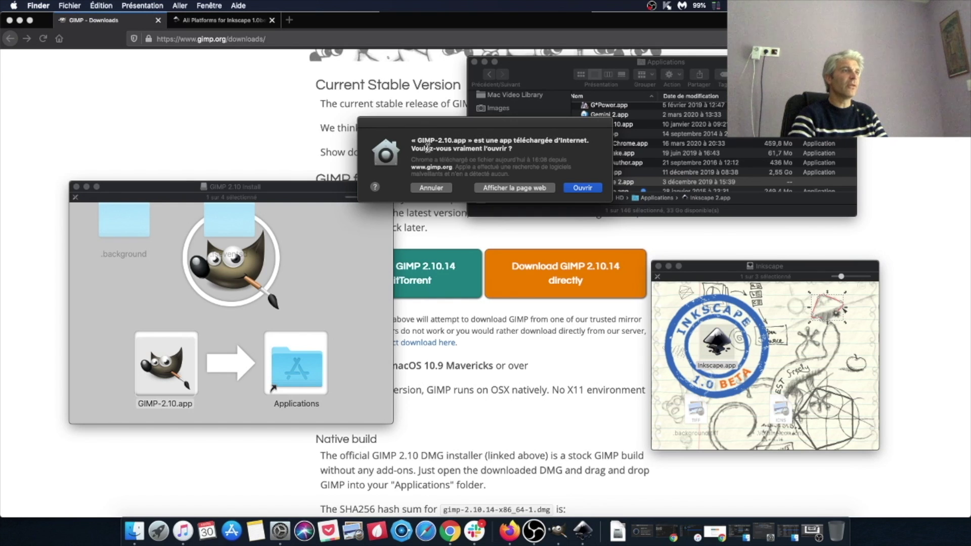
{"action": "left_click", "coordinate": [583, 188]}
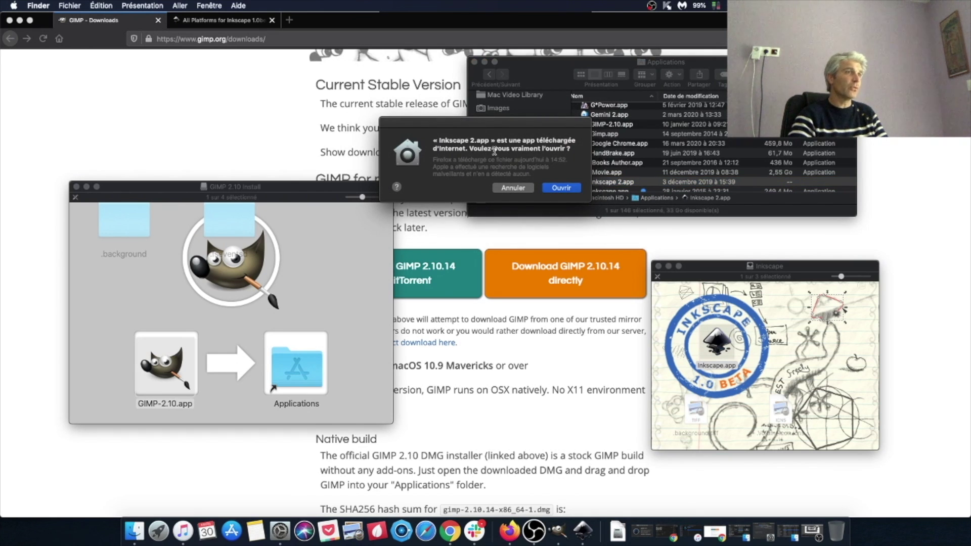
{"action": "left_click", "coordinate": [574, 188]}
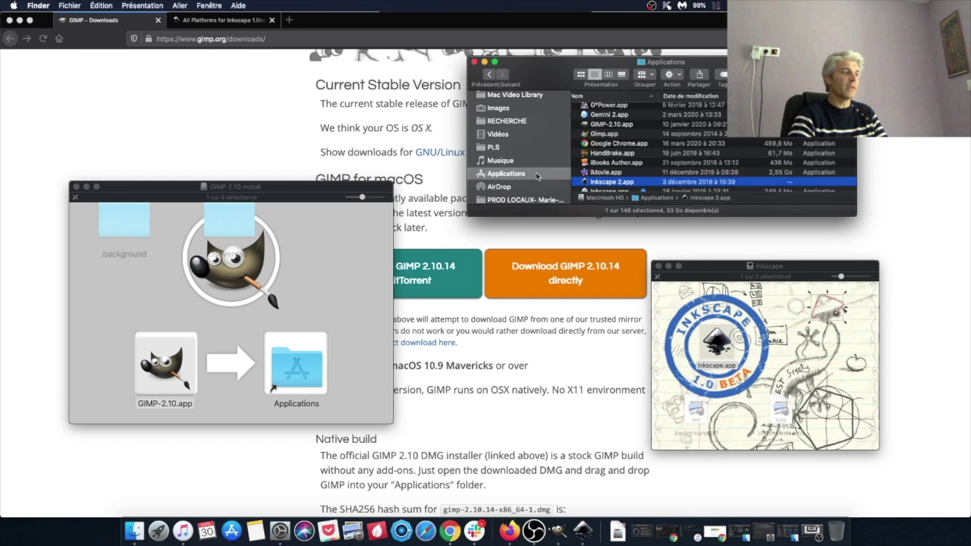
Step: Open the Sécurité et confidentialité system preferences, bring up GIMP and Inkscape 2, and return to the preferences
{"action": "left_click", "coordinate": [280, 531]}
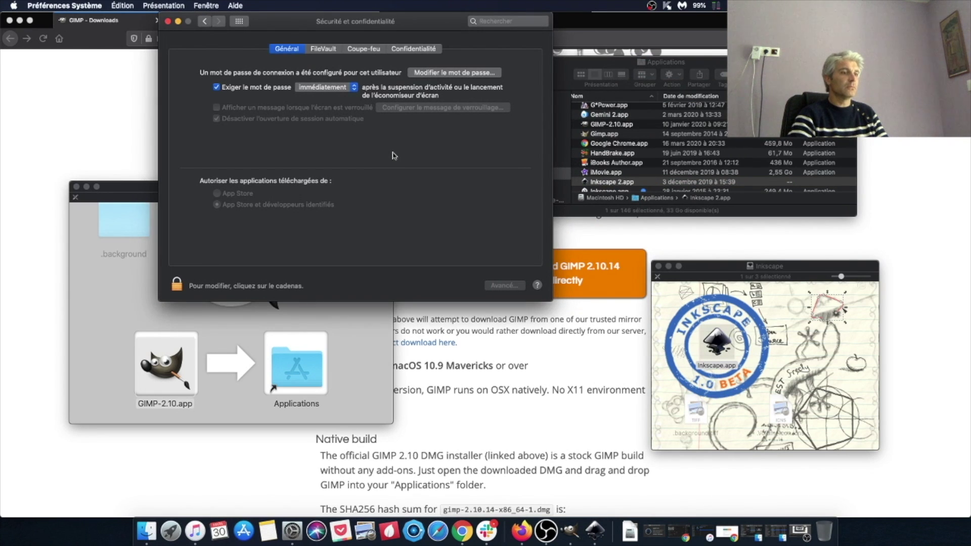
{"action": "left_click", "coordinate": [572, 531]}
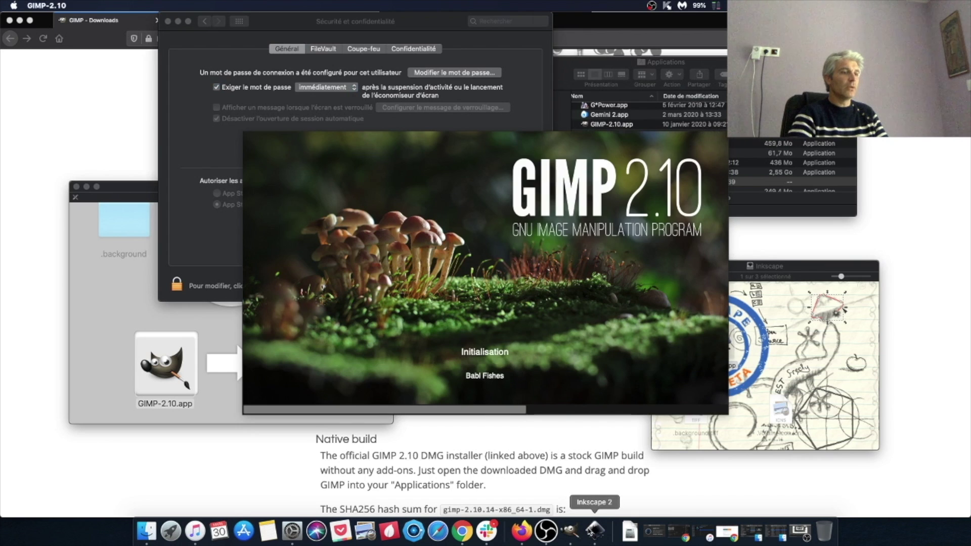
{"action": "left_click", "coordinate": [595, 530]}
{"action": "left_click", "coordinate": [500, 170]}
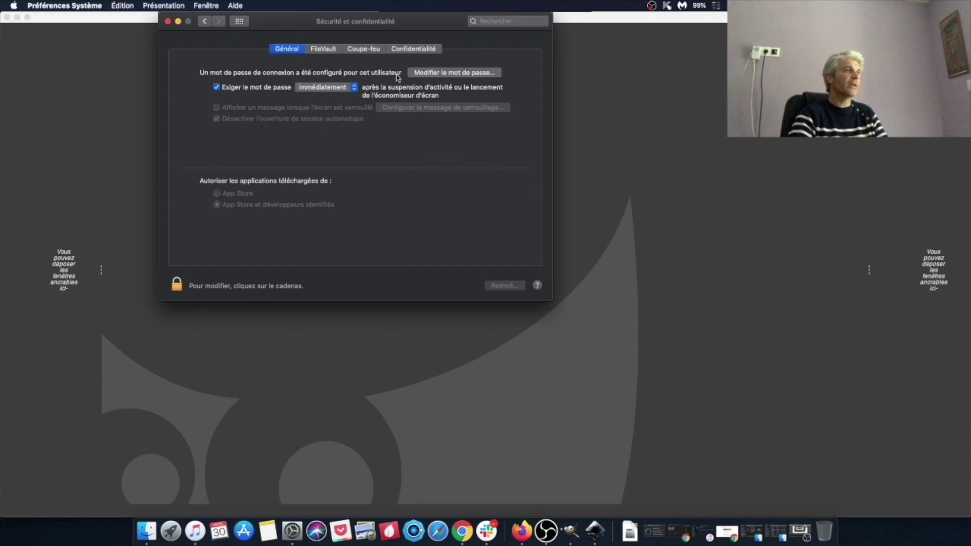
Step: Find GIMP and Inkscape 2 in the Accès complet au disque privacy list and unlock the settings with the account password
{"action": "left_click", "coordinate": [415, 50]}
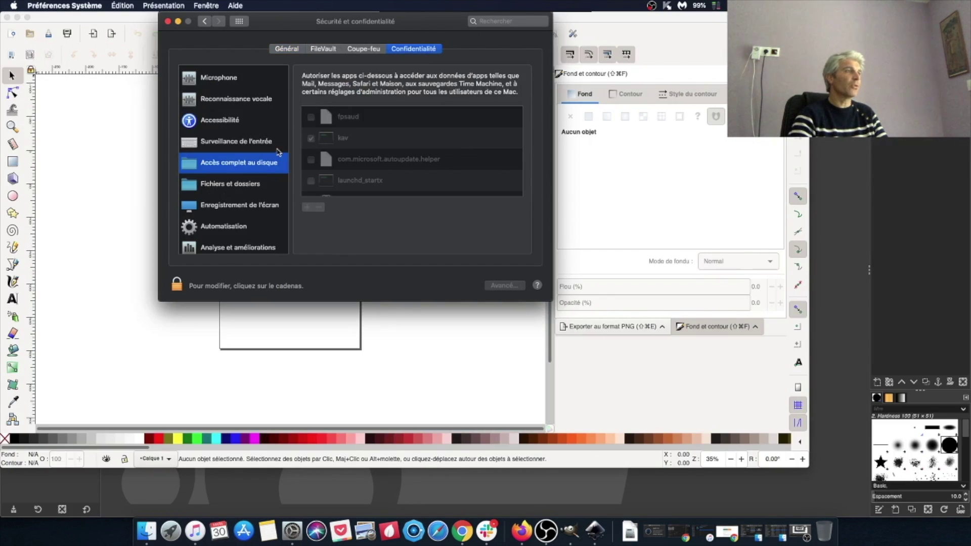
{"action": "scroll", "coordinate": [370, 164], "scroll_direction": "down", "scroll_amount": 5}
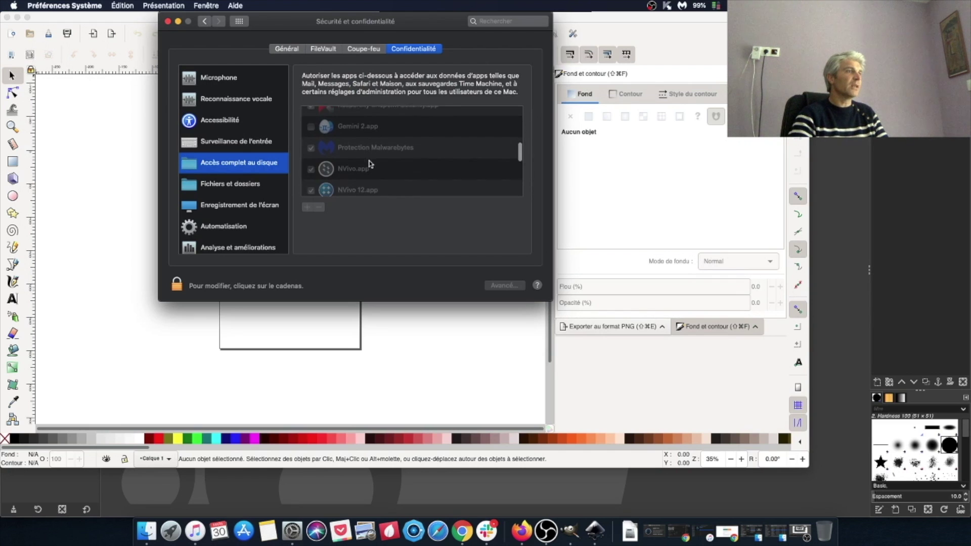
{"action": "scroll", "coordinate": [370, 164], "scroll_direction": "down", "scroll_amount": 4}
{"action": "scroll", "coordinate": [346, 156], "scroll_direction": "down", "scroll_amount": 2}
{"action": "scroll", "coordinate": [346, 156], "scroll_direction": "down", "scroll_amount": 1}
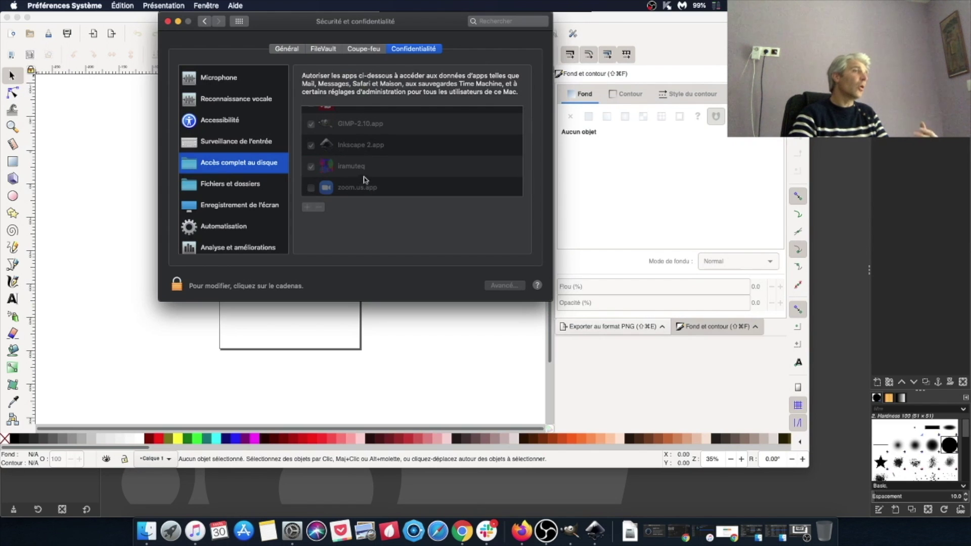
{"action": "left_click", "coordinate": [176, 284]}
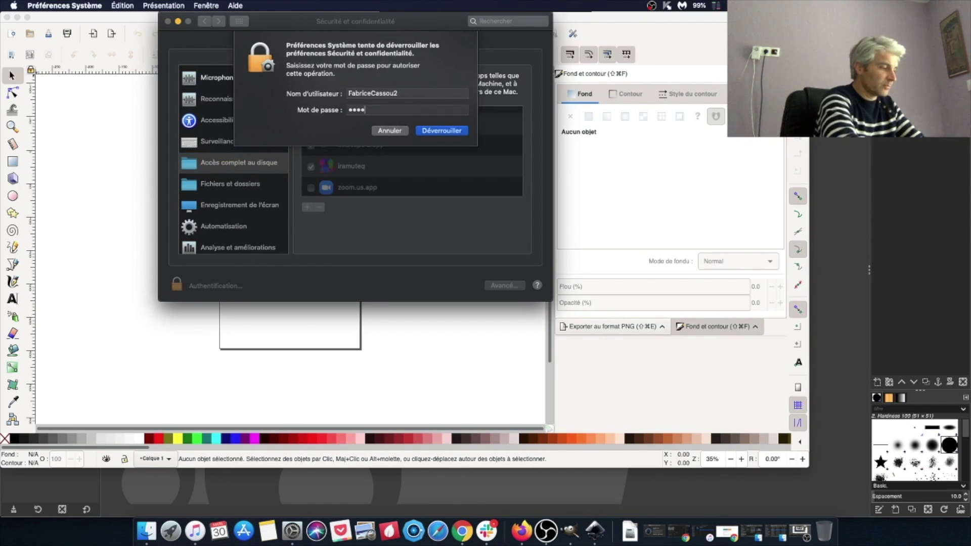
{"action": "key", "text": "Return"}
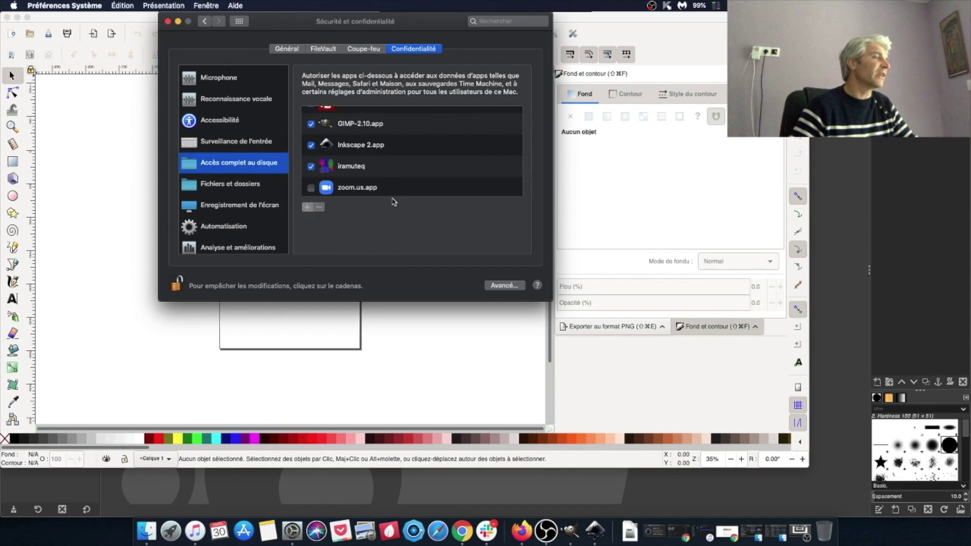
Step: Add GIMP-2.10.app from Applications to the apps with full disk access, and postpone quitting it
{"action": "left_click", "coordinate": [307, 207]}
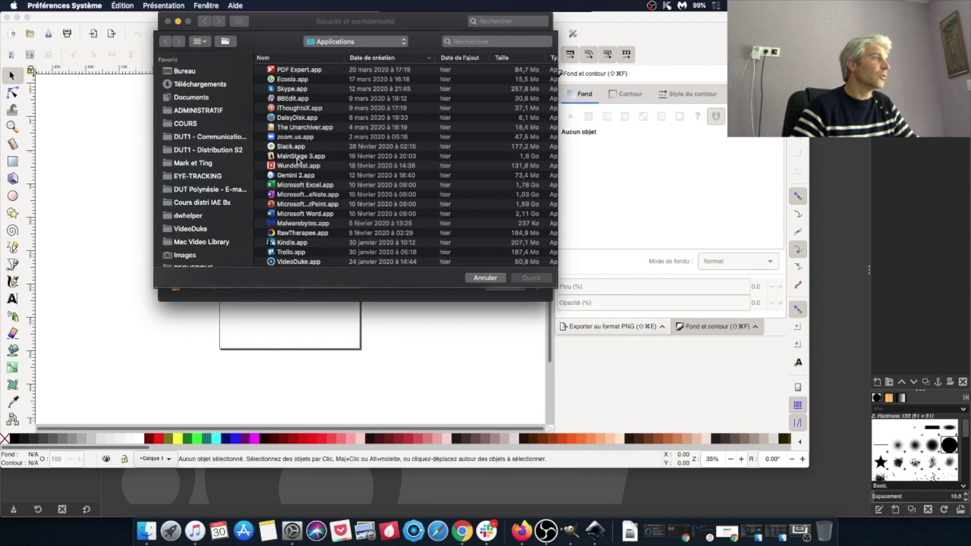
{"action": "scroll", "coordinate": [324, 203], "scroll_direction": "down", "scroll_amount": 3}
{"action": "left_click", "coordinate": [312, 222]}
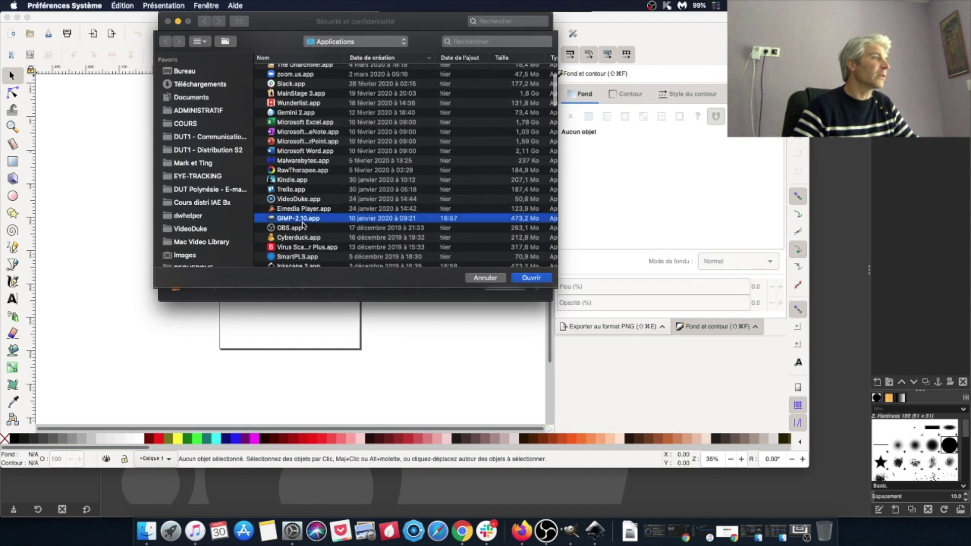
{"action": "left_click", "coordinate": [544, 279]}
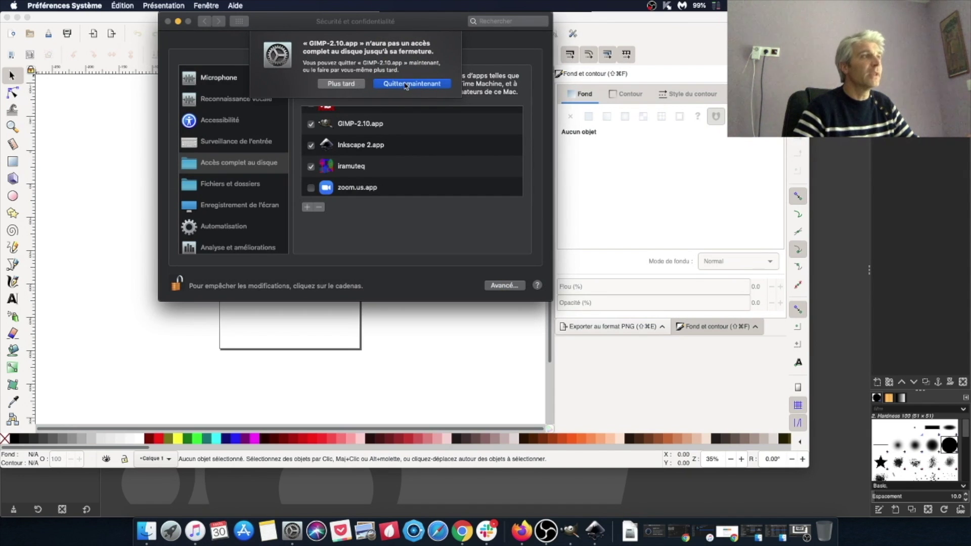
{"action": "left_click", "coordinate": [337, 84]}
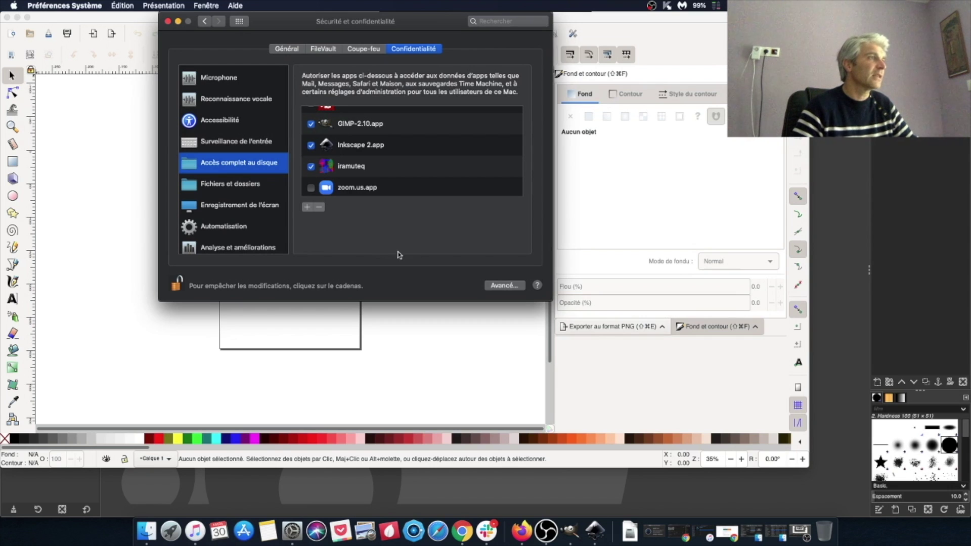
Step: Switch to Inkscape, shift its window sideways, and draw a rectangle across the page of the new document
{"action": "left_click", "coordinate": [404, 333]}
{"action": "left_click_drag", "start_coordinate": [169, 20], "coordinate": [271, 21]}
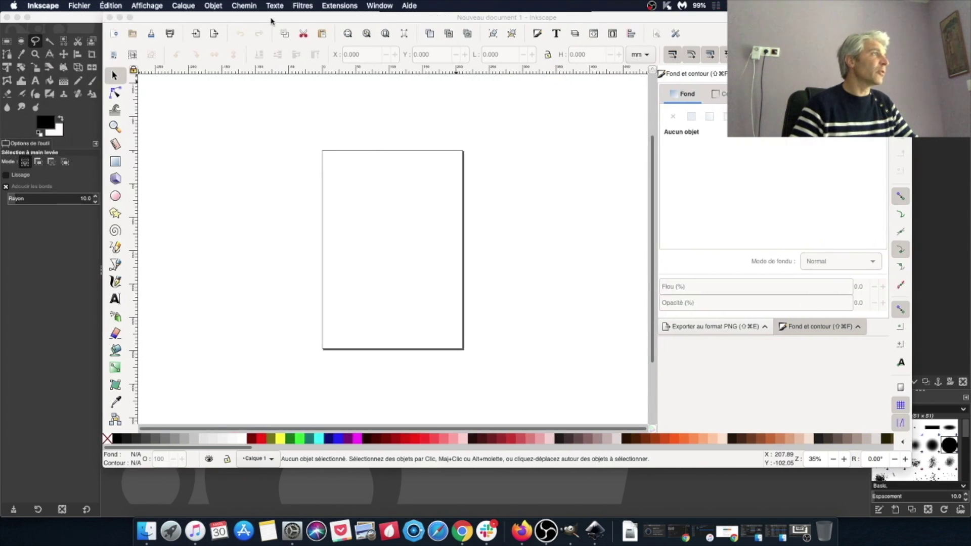
{"action": "left_click", "coordinate": [115, 161]}
{"action": "left_click_drag", "start_coordinate": [313, 191], "coordinate": [490, 288]}
Step: Switch to GIMP and create a new blank image
{"action": "key", "text": "super+Tab"}
{"action": "left_click", "coordinate": [81, 5]}
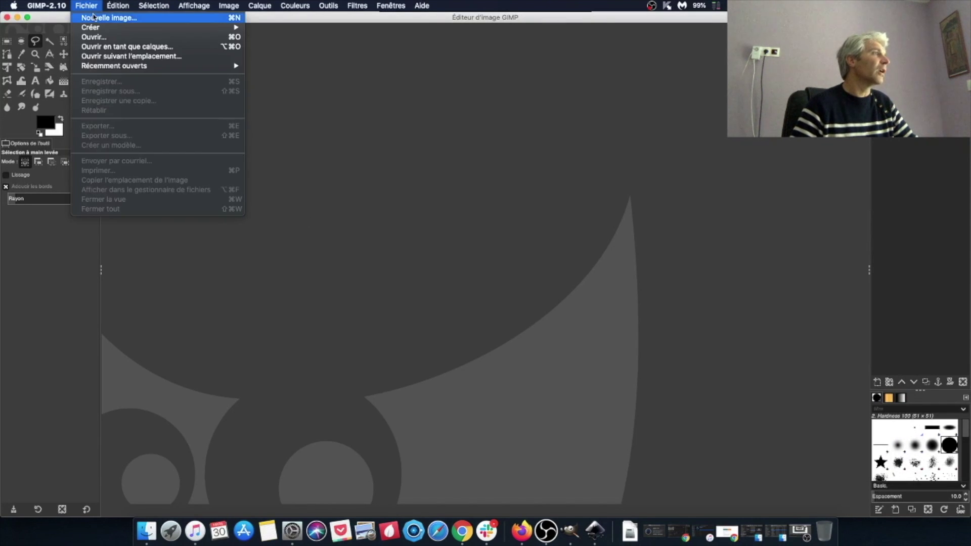
{"action": "left_click", "coordinate": [89, 18]}
{"action": "left_click", "coordinate": [310, 129]}
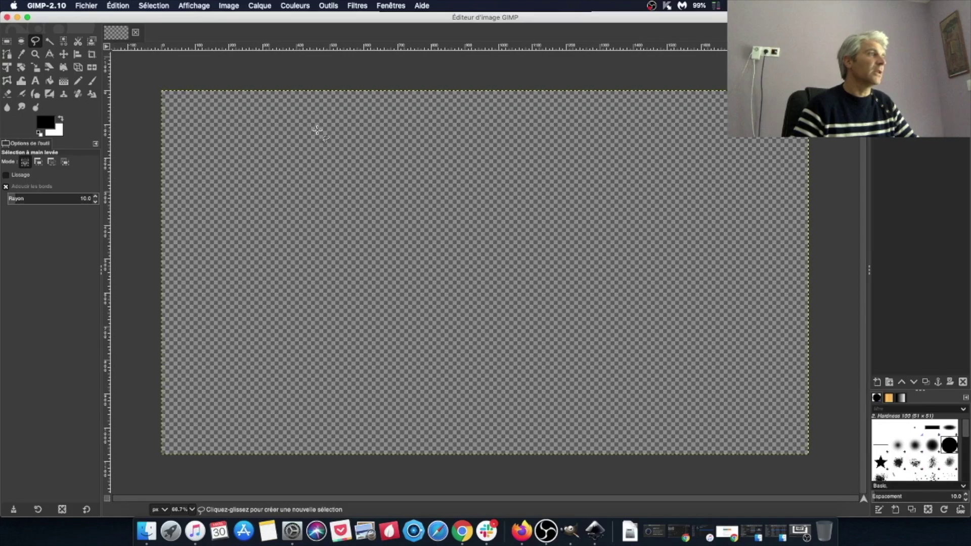